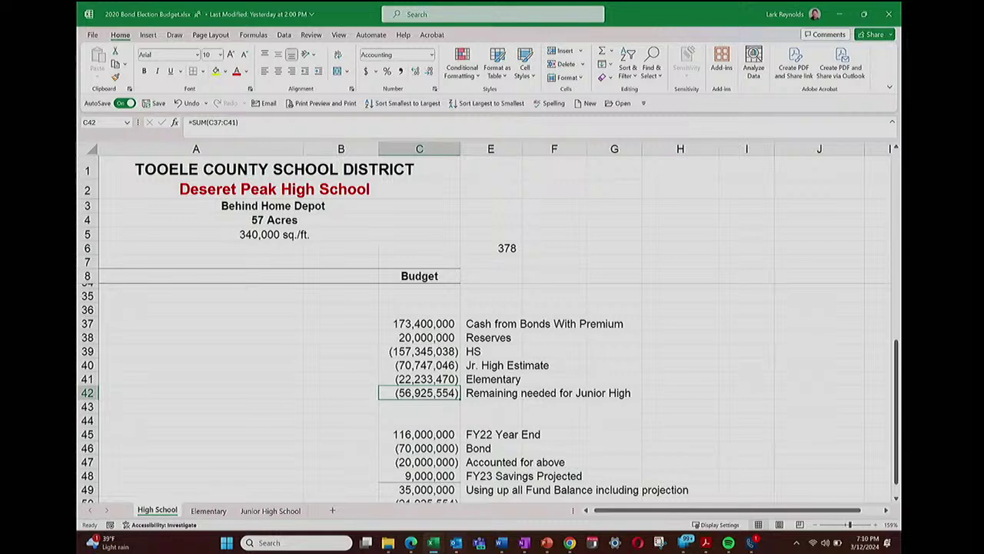
Step: Review the reserves, HS, Jr. High Estimate, Elementary and Remaining needed for Junior High amounts on the High School sheet
scroll(492, 393, up, 2)
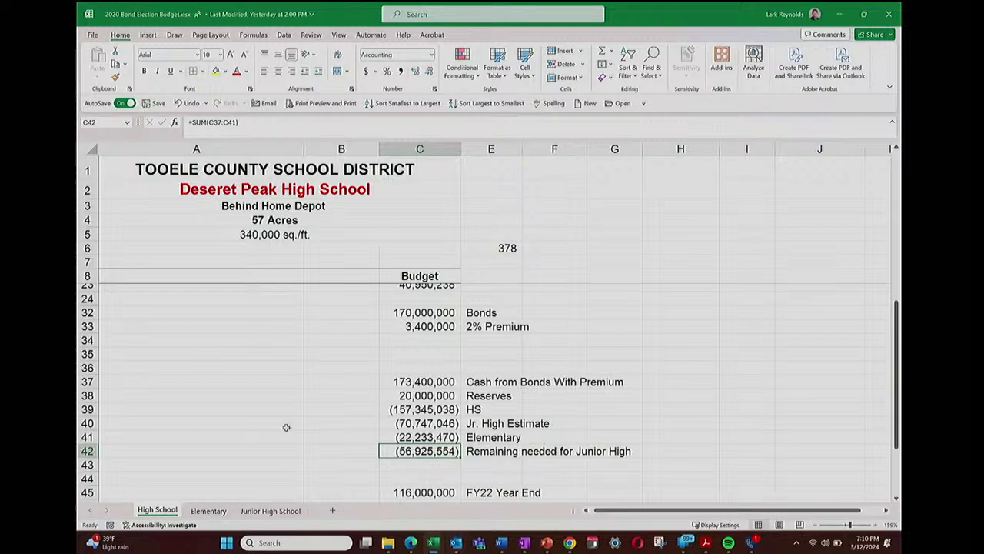
click(425, 396)
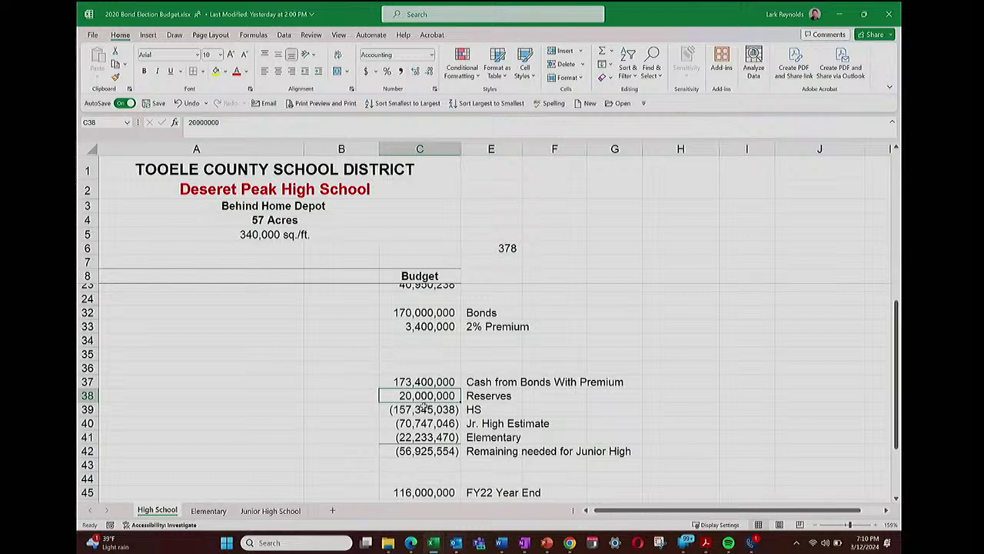
click(425, 410)
click(422, 422)
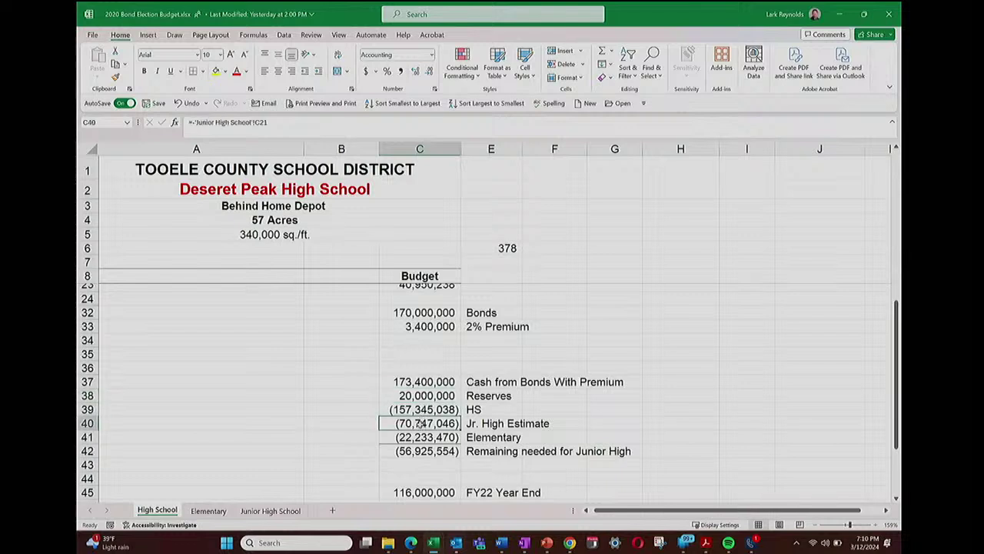
click(416, 437)
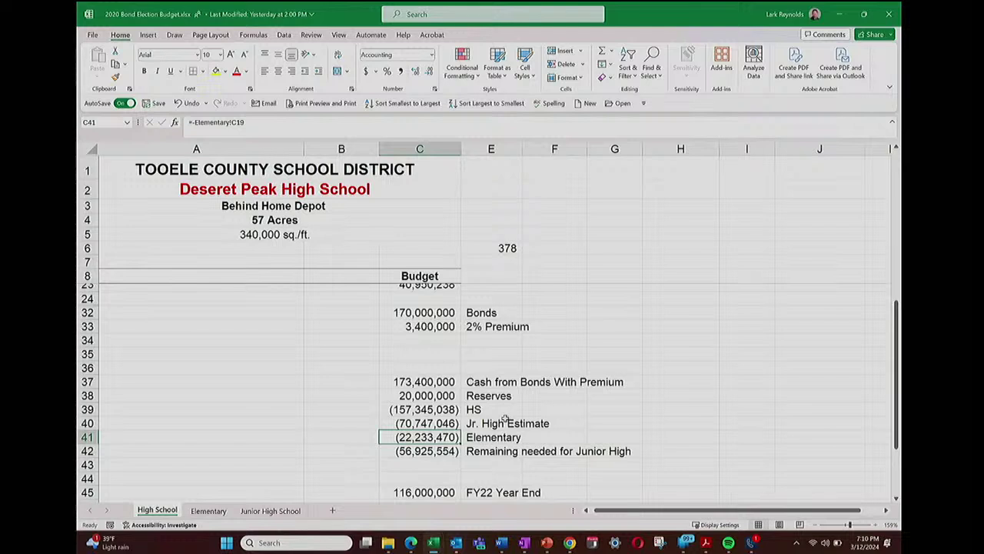
click(425, 451)
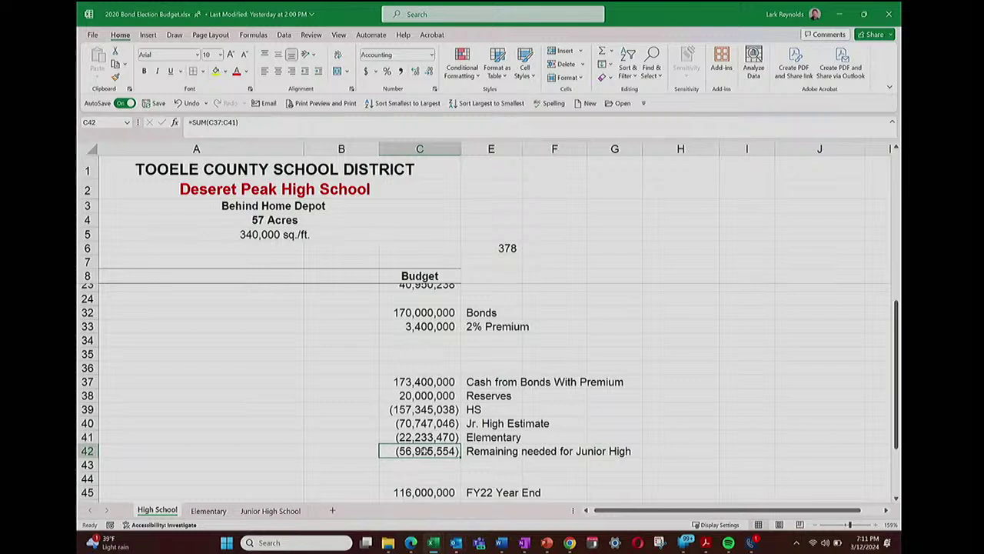
scroll(425, 450, down, 1)
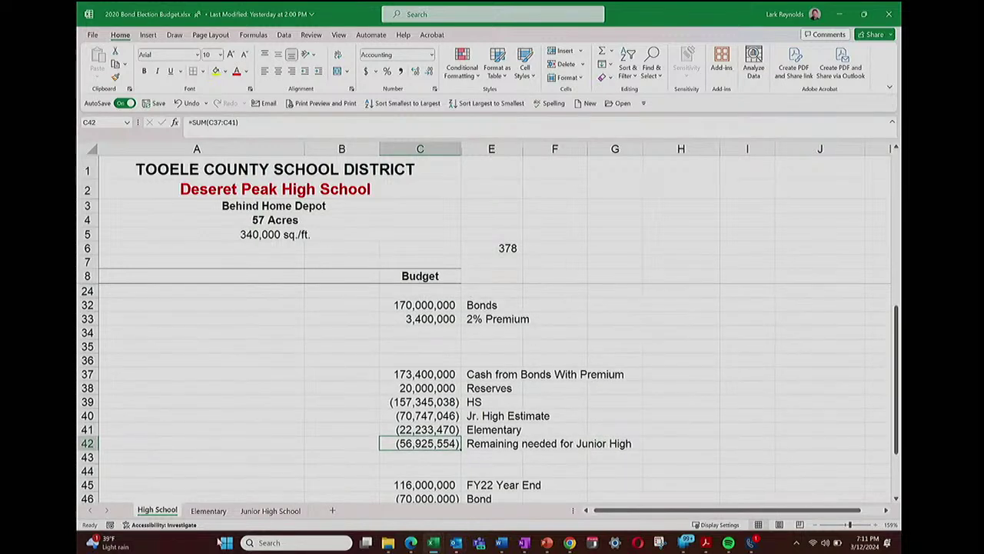
Step: Switch to the MYU Analysis workbook and examine the Summary sheet's targeted adjustments, tax rates and average residential increase
mouse_move(433, 543)
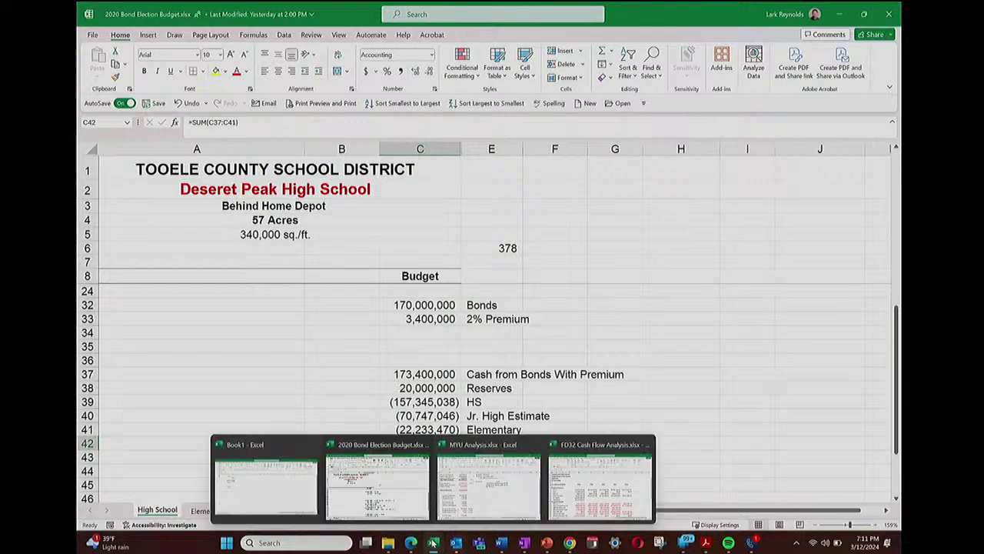
click(478, 502)
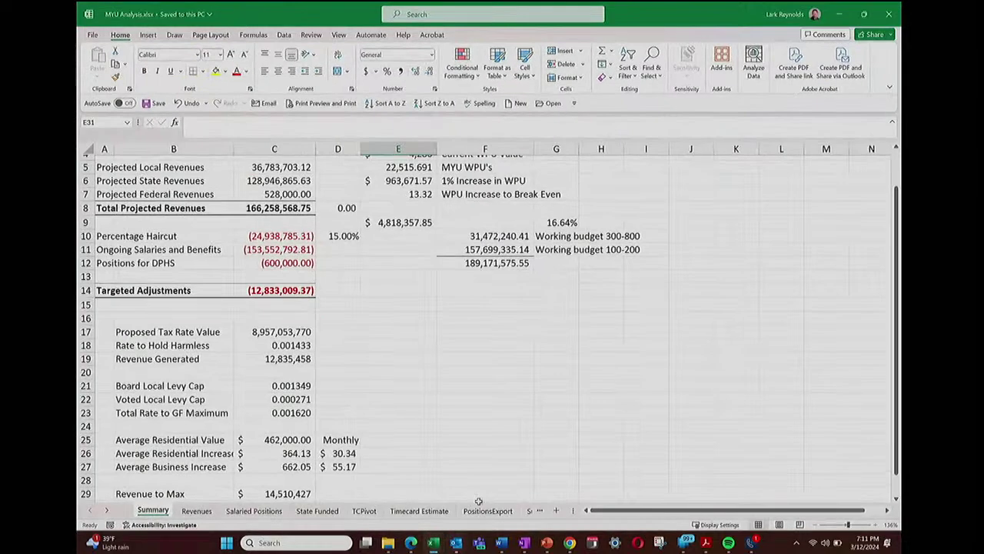
scroll(478, 501, up, 3)
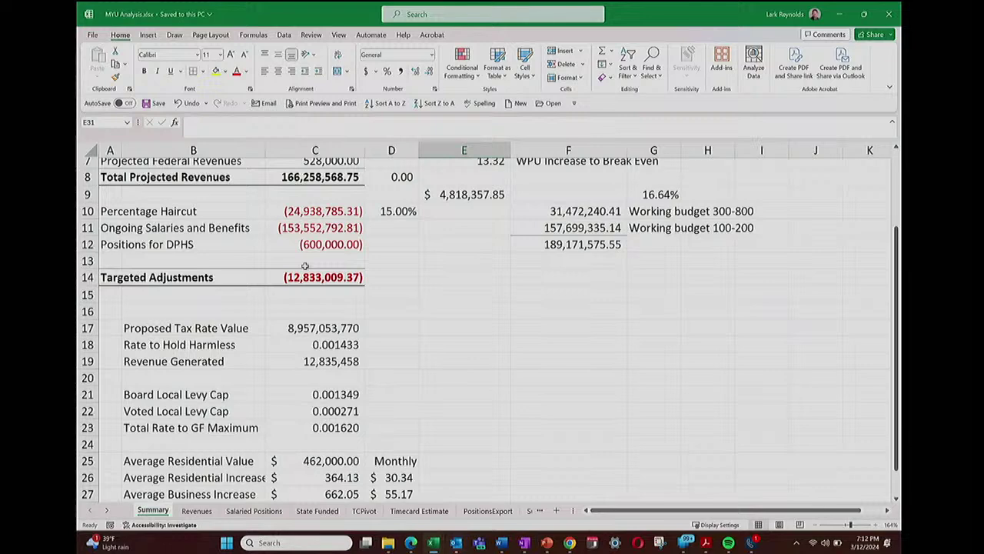
scroll(305, 266, down, 1)
scroll(306, 266, up, 1)
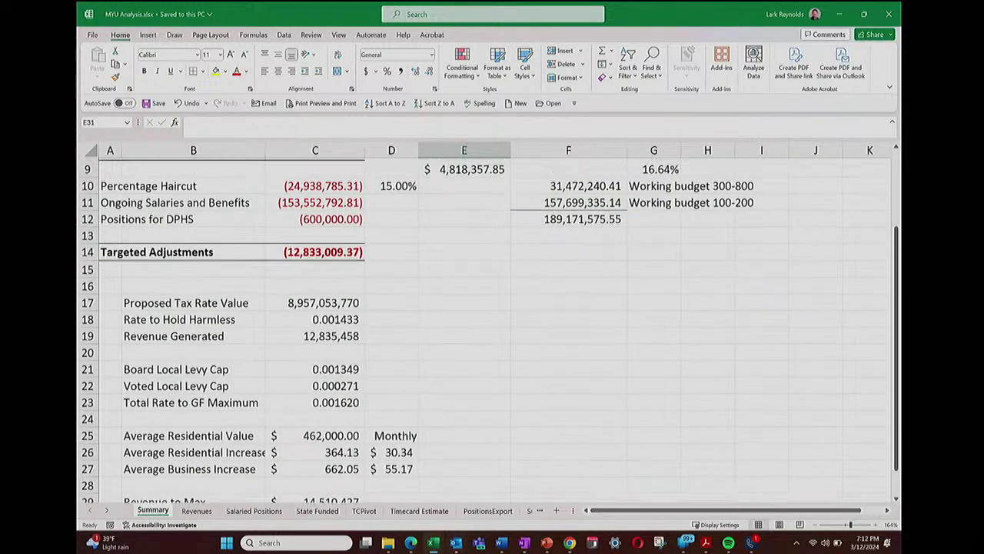
scroll(305, 266, up, 1)
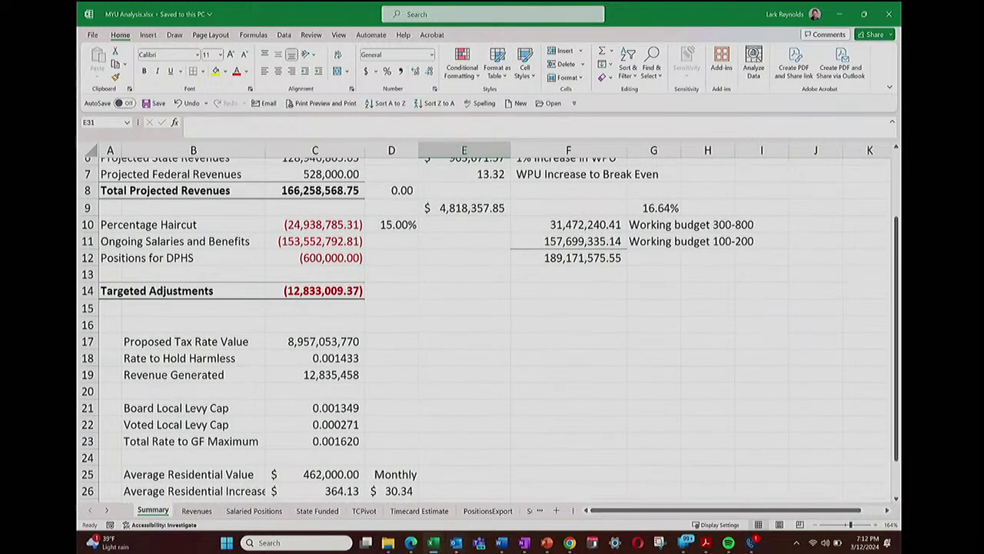
scroll(487, 323, down, 2)
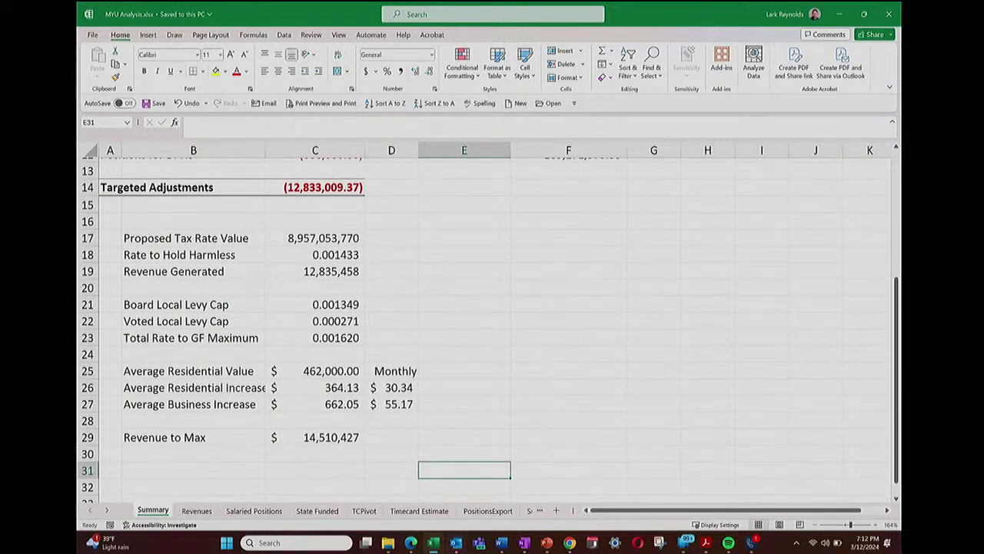
click(326, 387)
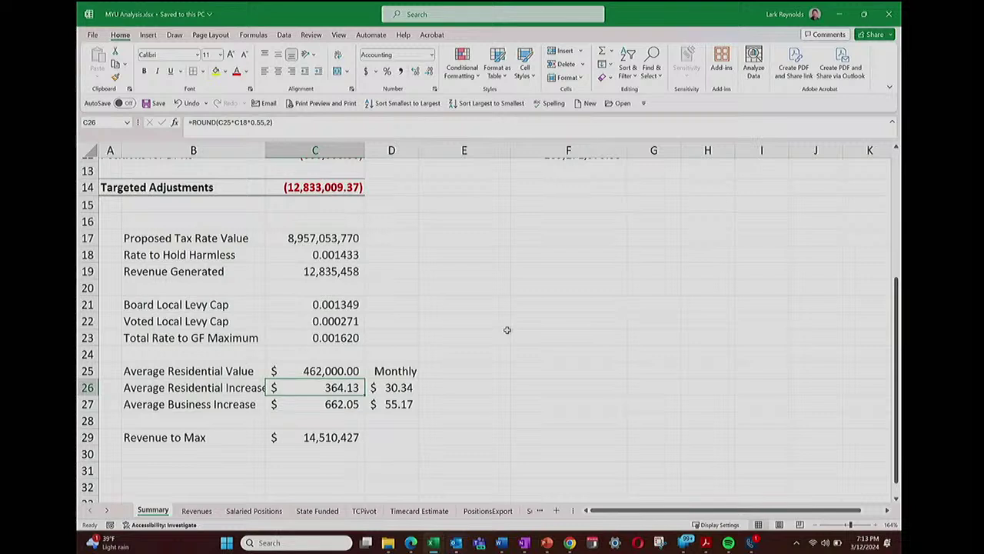
scroll(418, 260, down, 1)
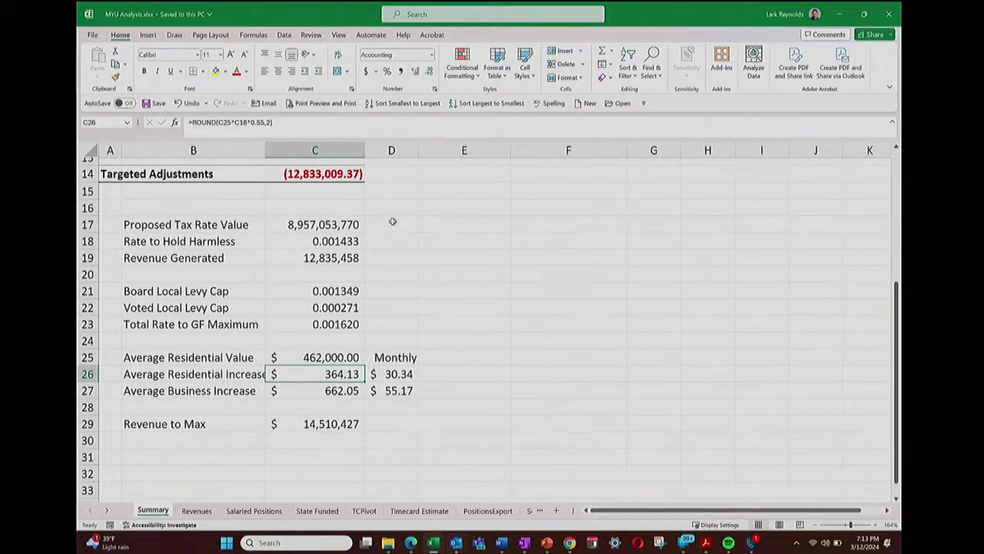
Step: Add cell E9 to the Targeted Adjustments sum in C14 and check the recalculated tax rate and increases
scroll(392, 220, up, 5)
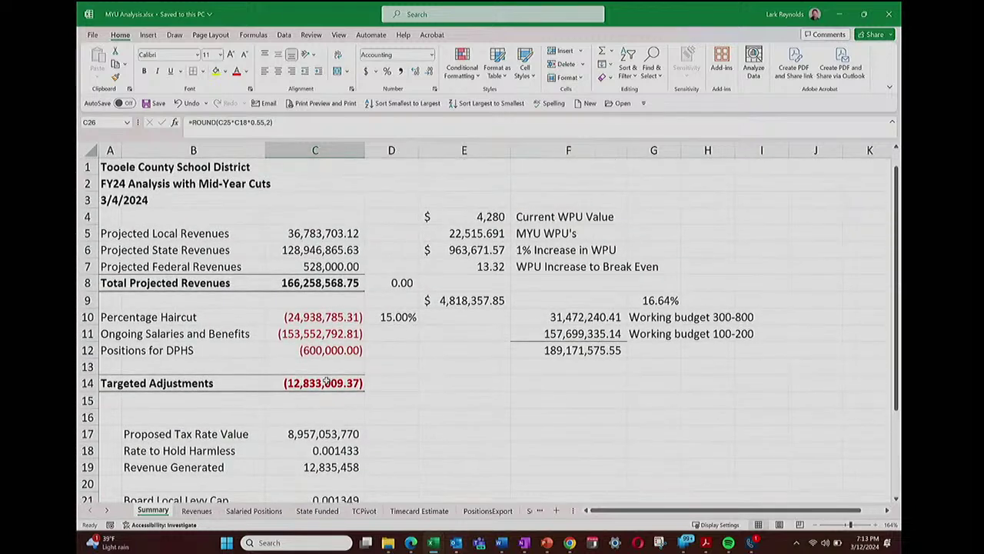
click(329, 379)
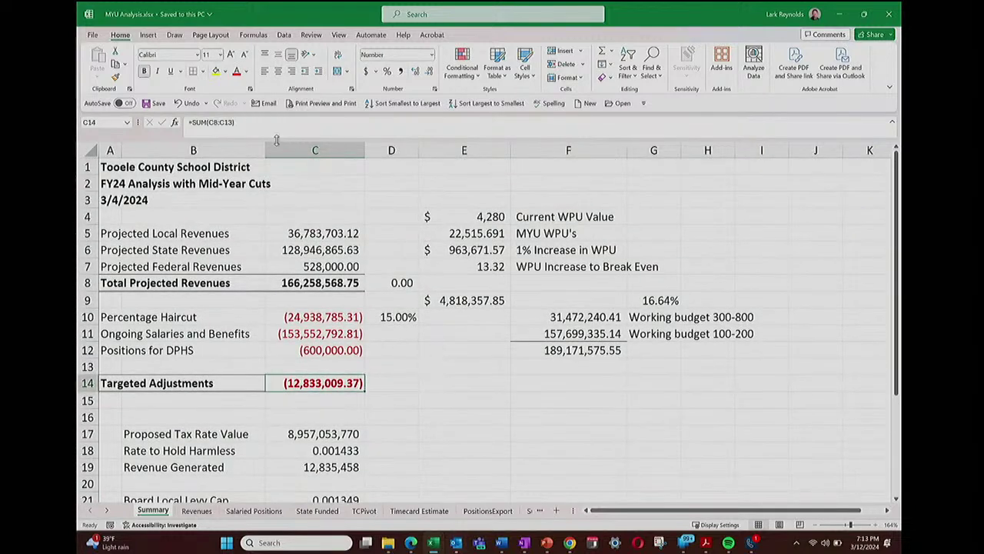
key(F2)
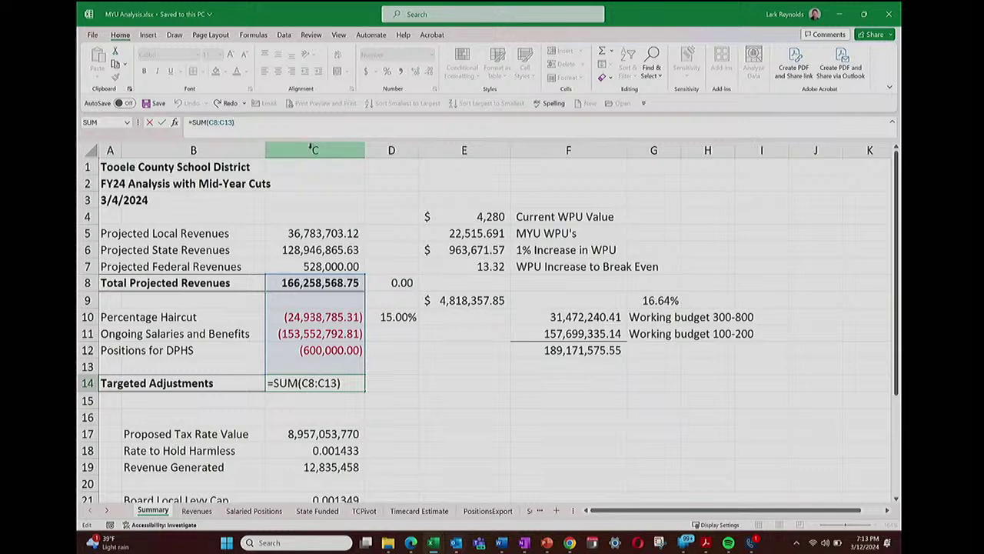
text(+)
click(437, 298)
key(Return)
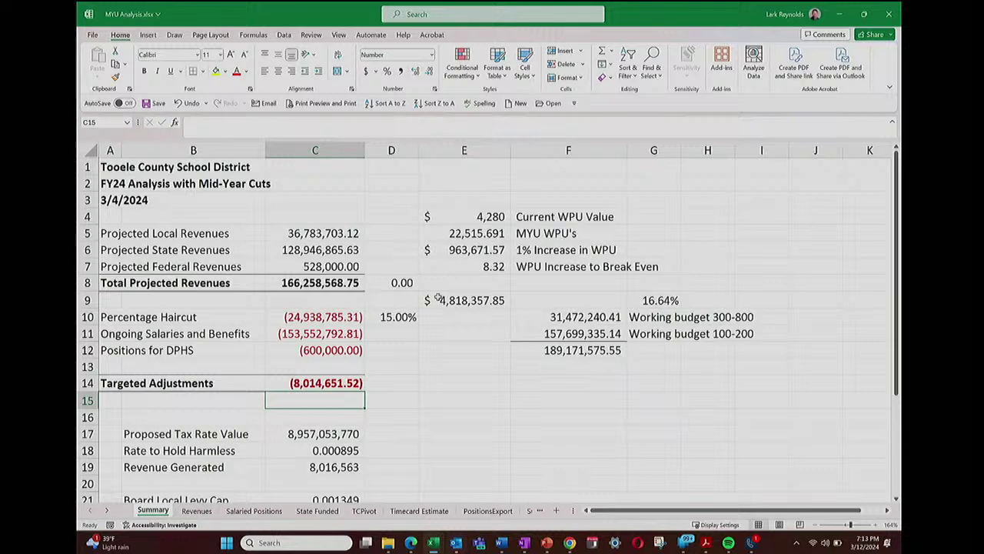
scroll(436, 298, down, 4)
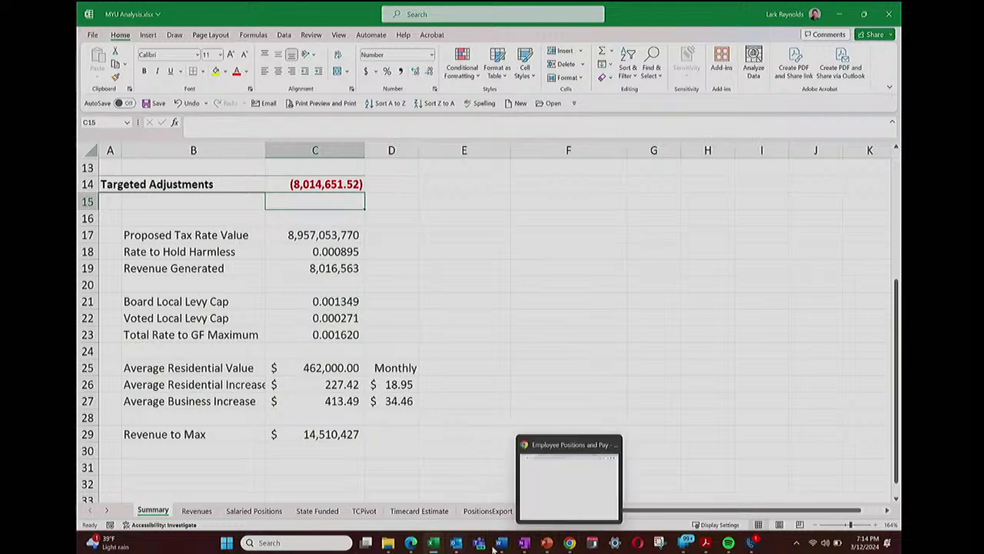
Step: Switch to the FD32 Cash Flow Analysis workbook and examine the fund balance rows, highlighting the FY24 column
mouse_move(435, 543)
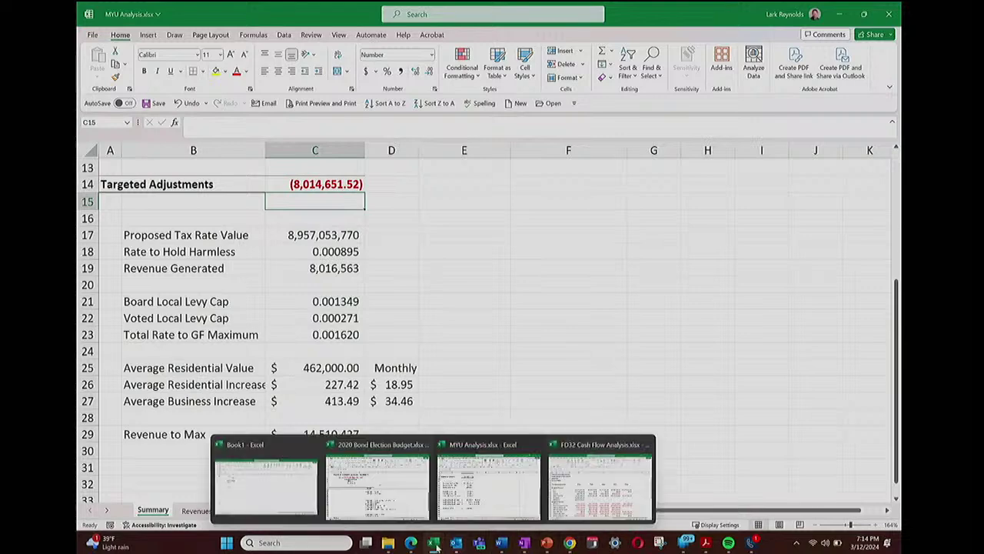
click(608, 501)
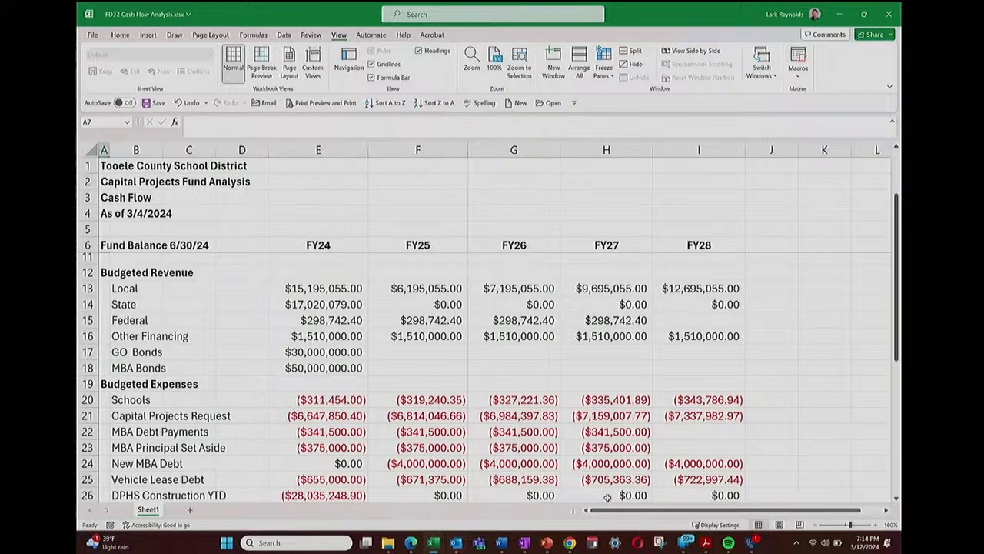
scroll(606, 497, down, 1)
scroll(607, 497, up, 3)
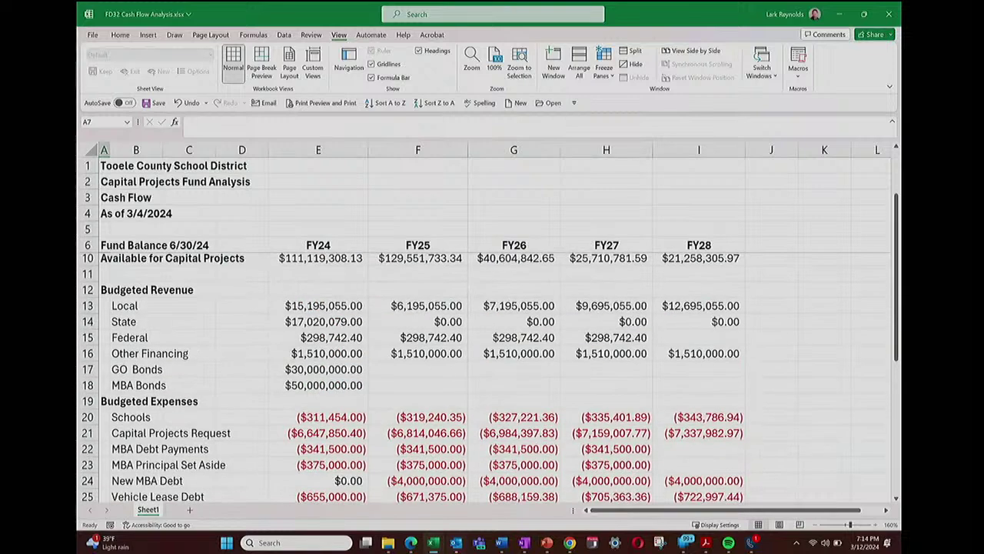
scroll(507, 377, up, 2)
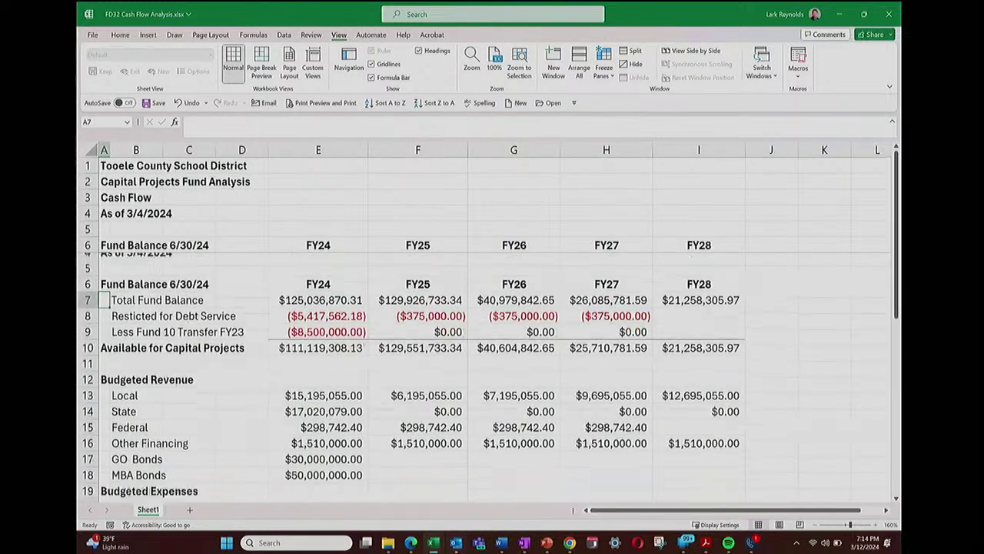
scroll(508, 376, down, 1)
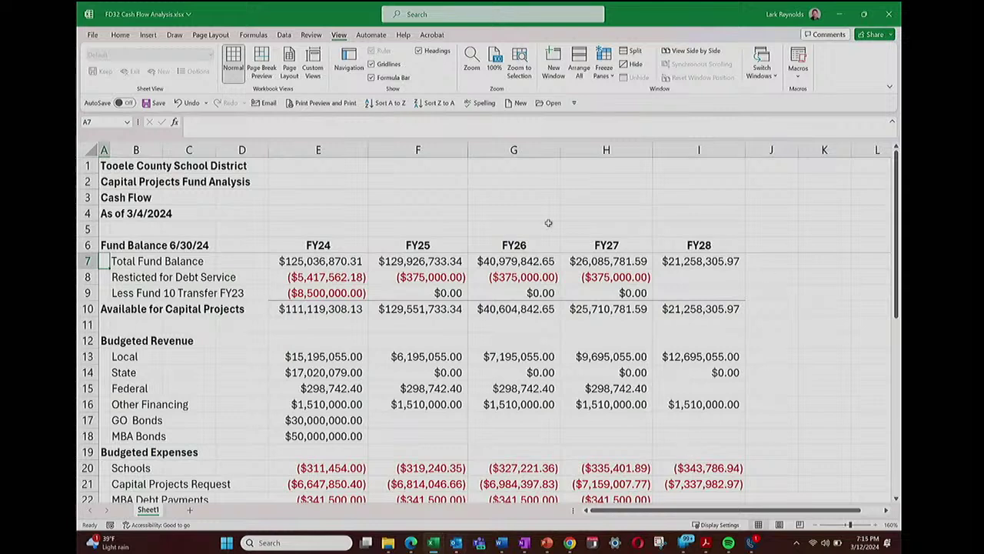
click(337, 149)
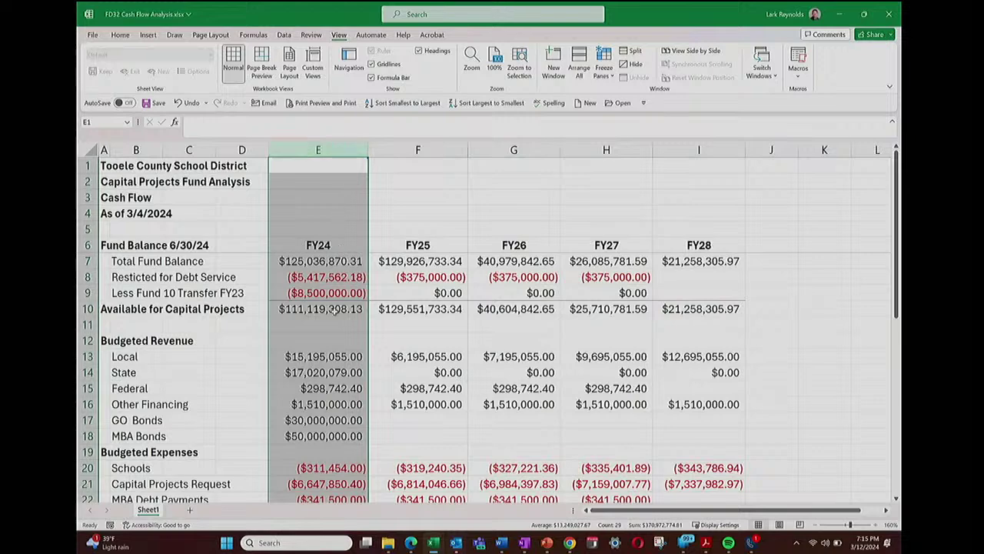
Step: Inspect the FY24 GO Bonds and MBA Bonds amounts under Budgeted Revenue
scroll(335, 319, down, 2)
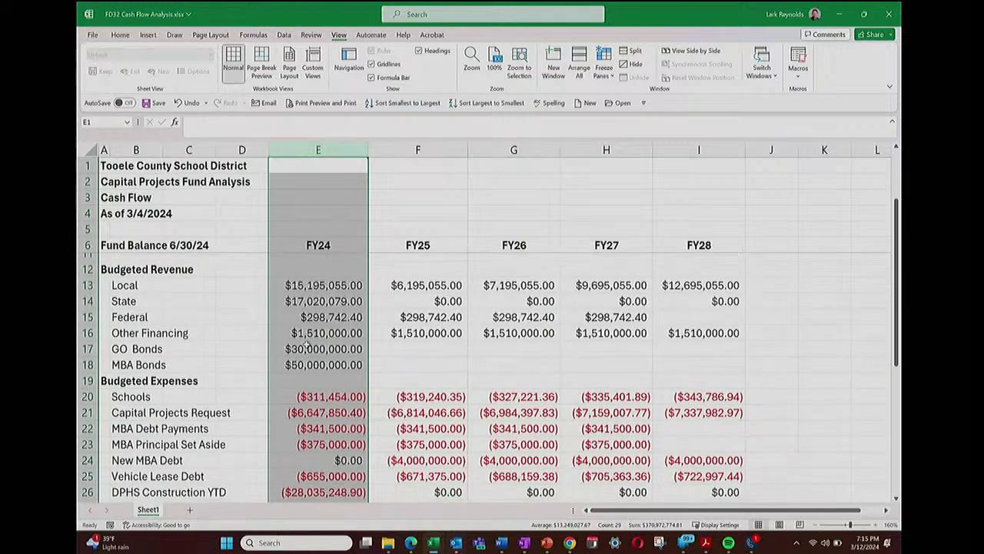
click(305, 349)
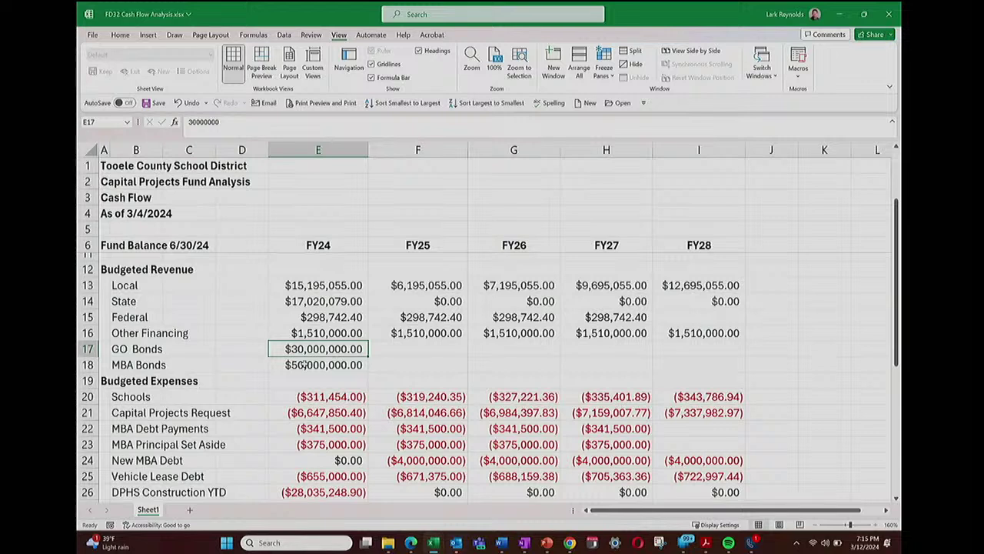
click(305, 365)
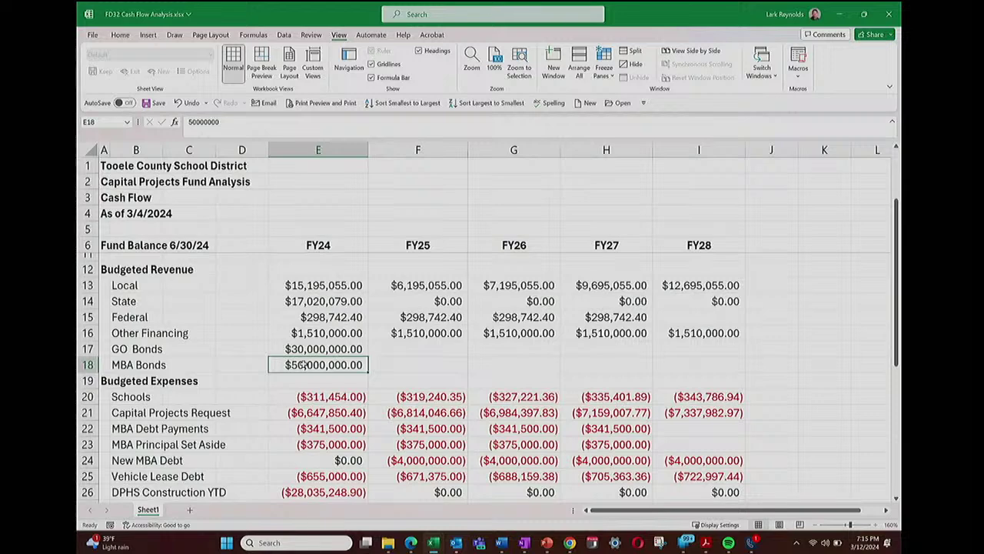
Step: Review the budgeted expenses and step through the Estimated Ending for CP totals from FY24 to FY27, ending on FY26
scroll(305, 364, down, 3)
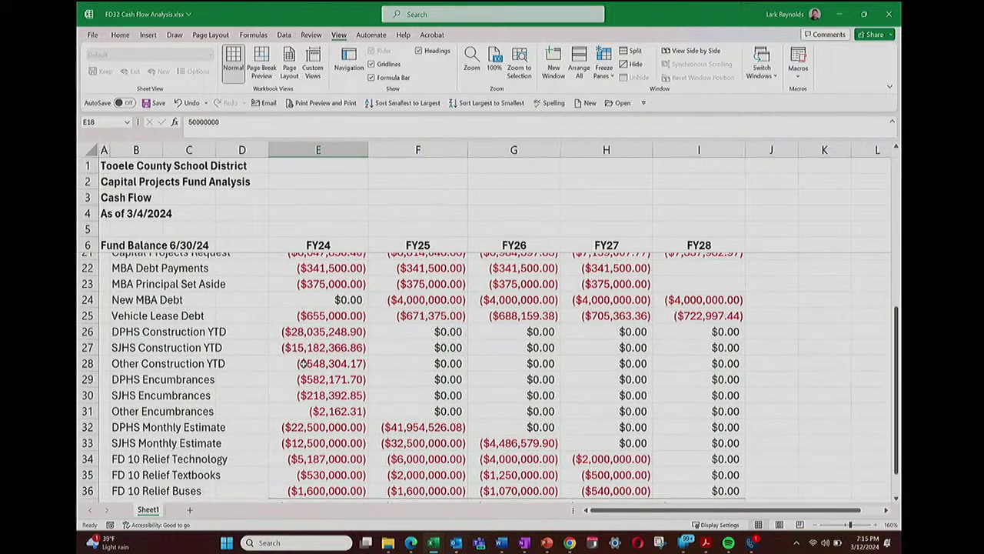
scroll(305, 364, down, 3)
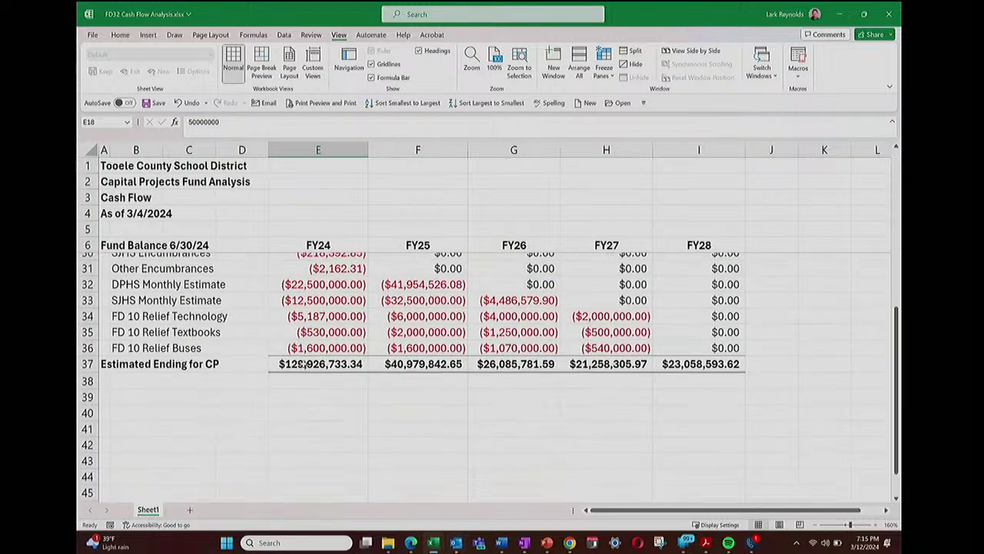
click(305, 365)
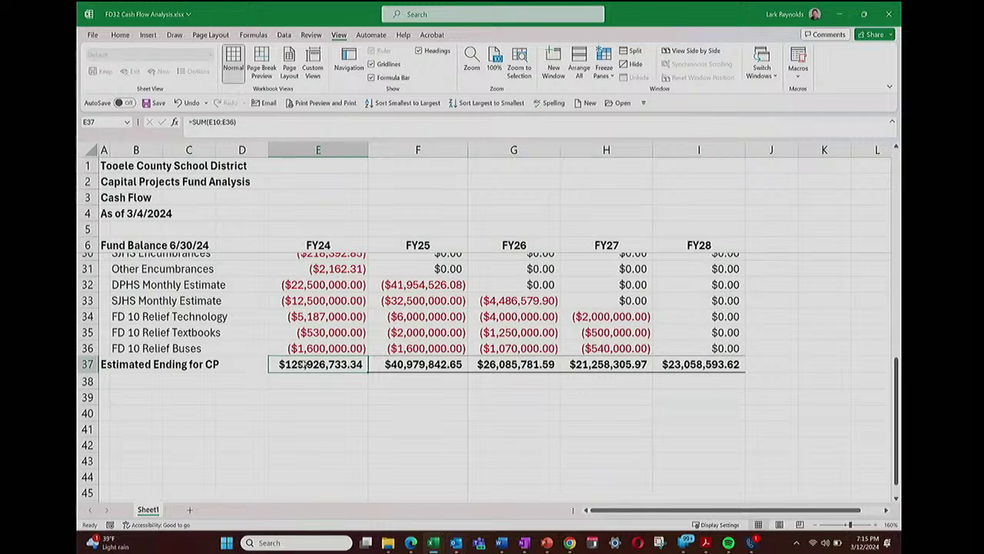
key(Right)
key(Right)
key(Right)
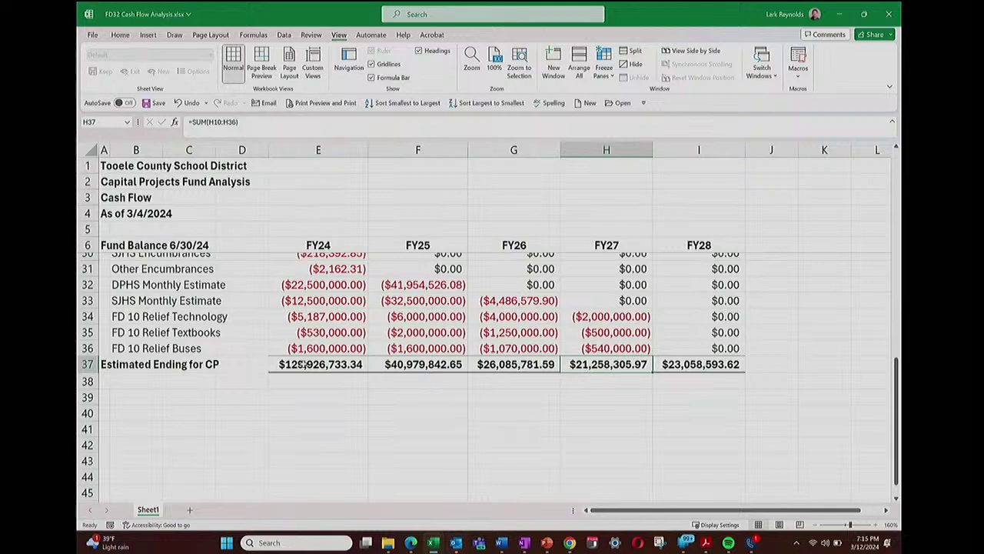
key(Left)
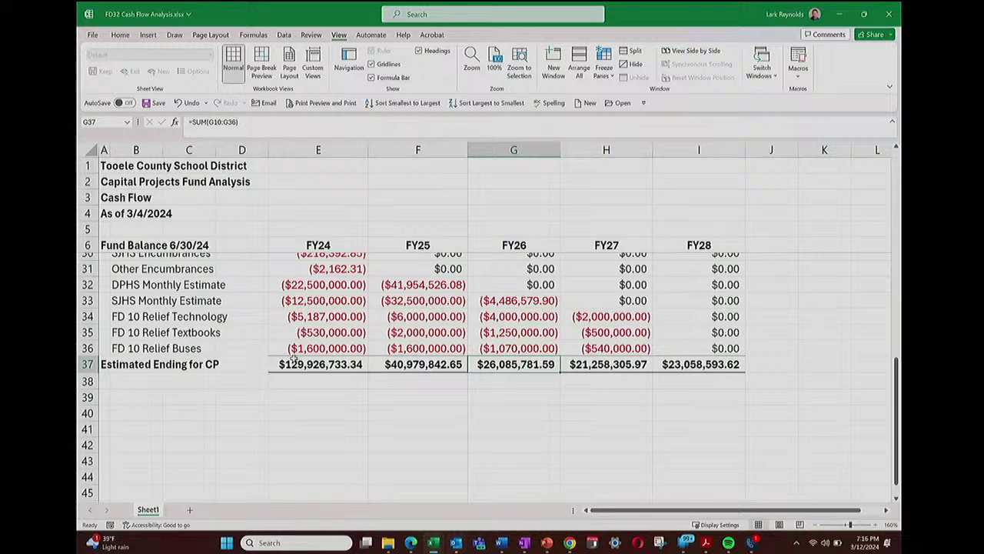
Step: Clear the FY24 MBA Bonds amount under Budgeted Revenue and check the recalculated Estimated Ending for CP totals
scroll(336, 367, up, 6)
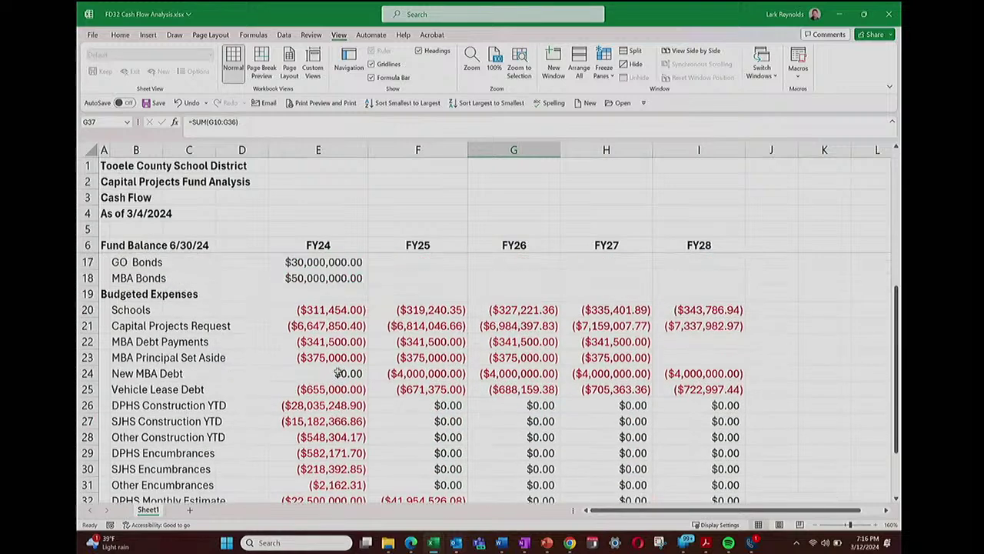
click(327, 341)
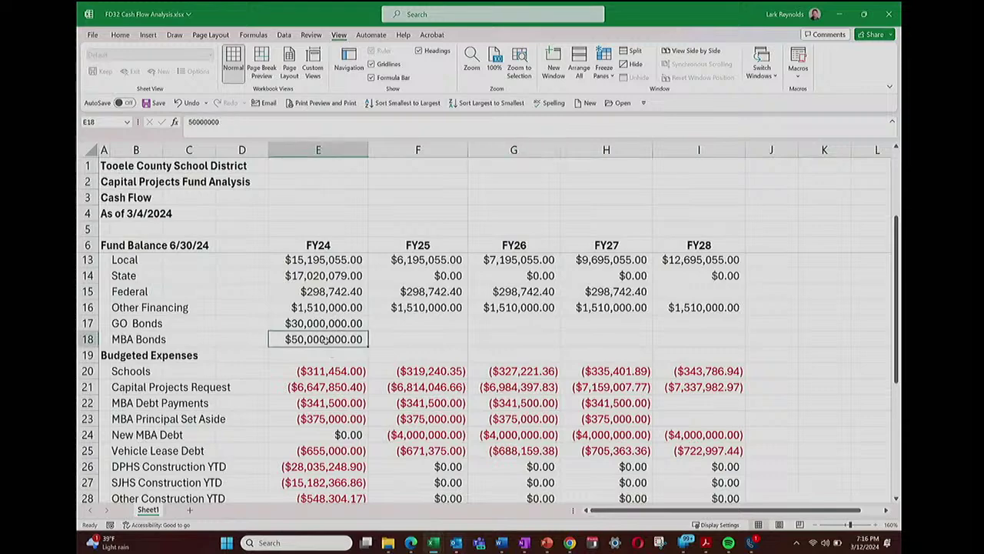
key(BackSpace)
scroll(327, 340, down, 5)
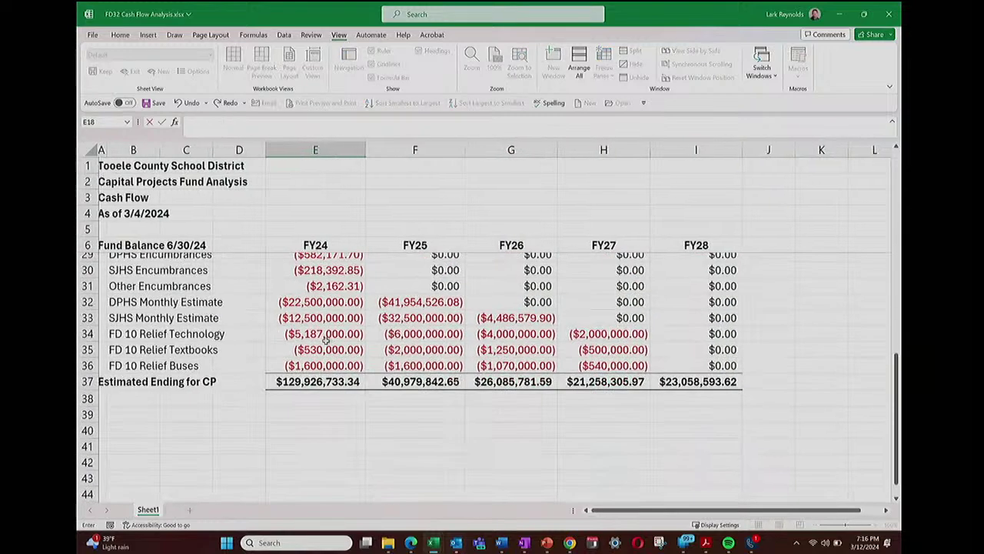
scroll(327, 338, up, 2)
scroll(326, 339, up, 3)
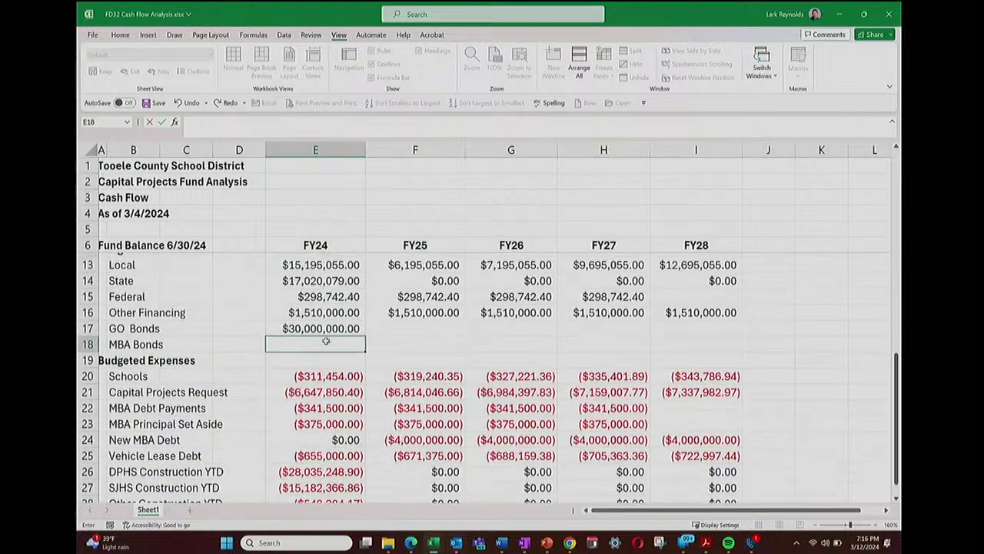
scroll(327, 339, down, 1)
scroll(327, 341, down, 4)
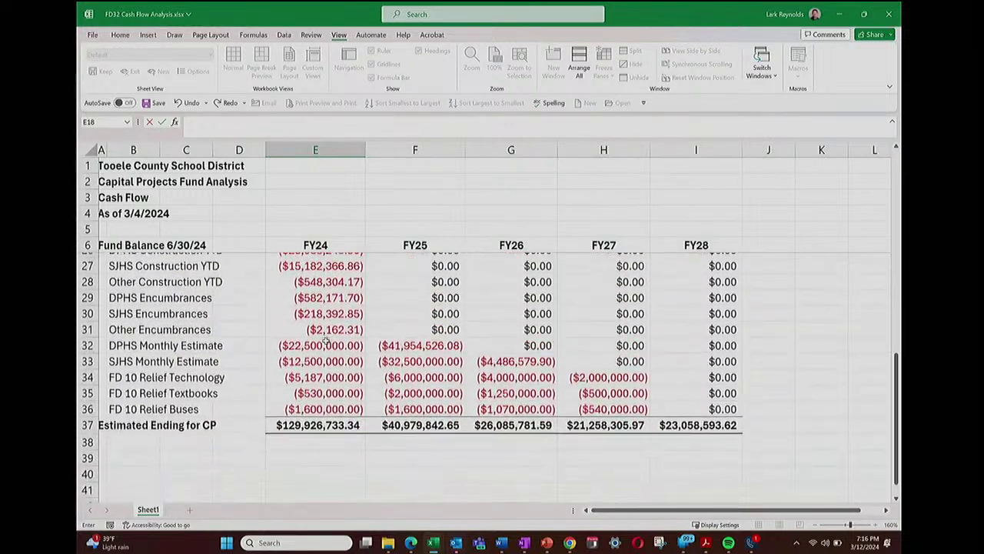
scroll(327, 341, up, 4)
scroll(327, 341, up, 5)
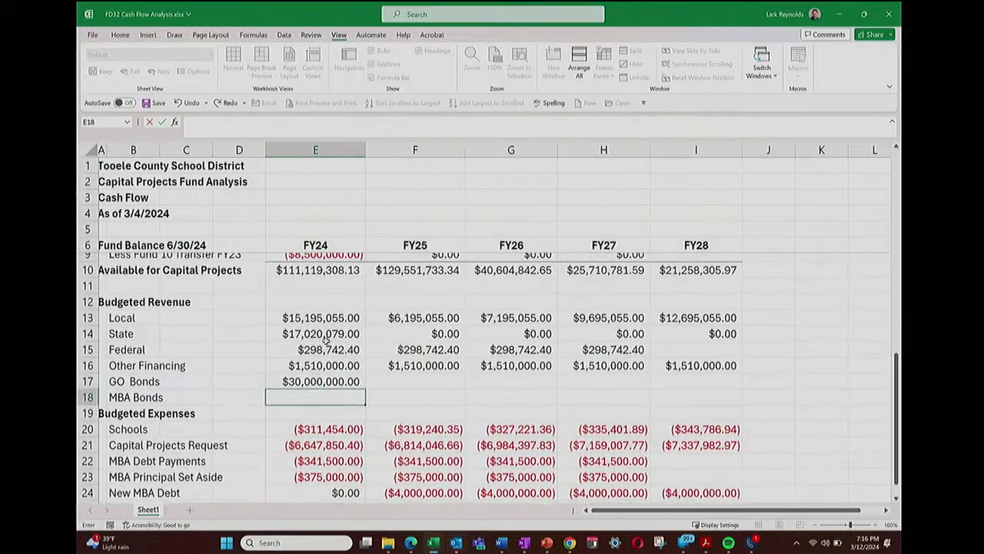
scroll(326, 341, down, 2)
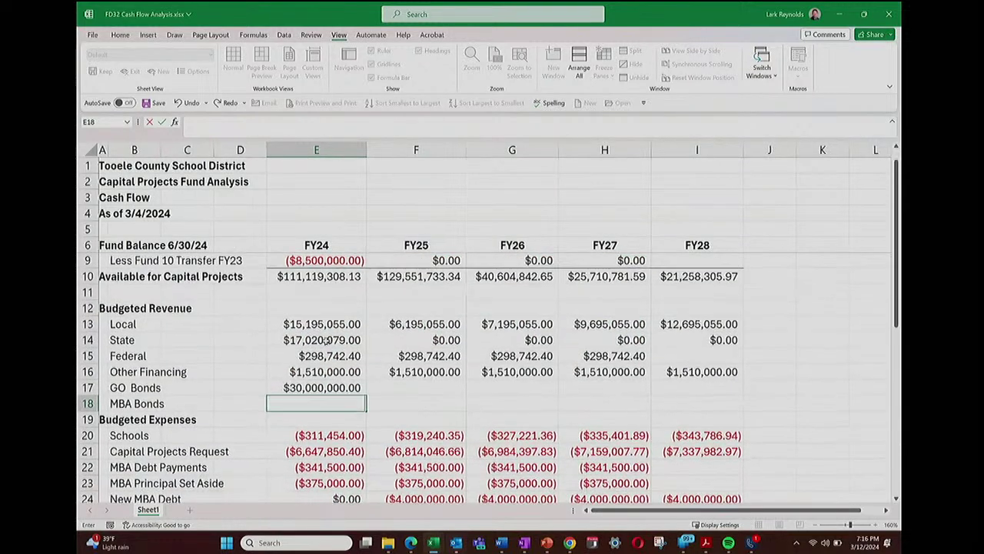
key(Return)
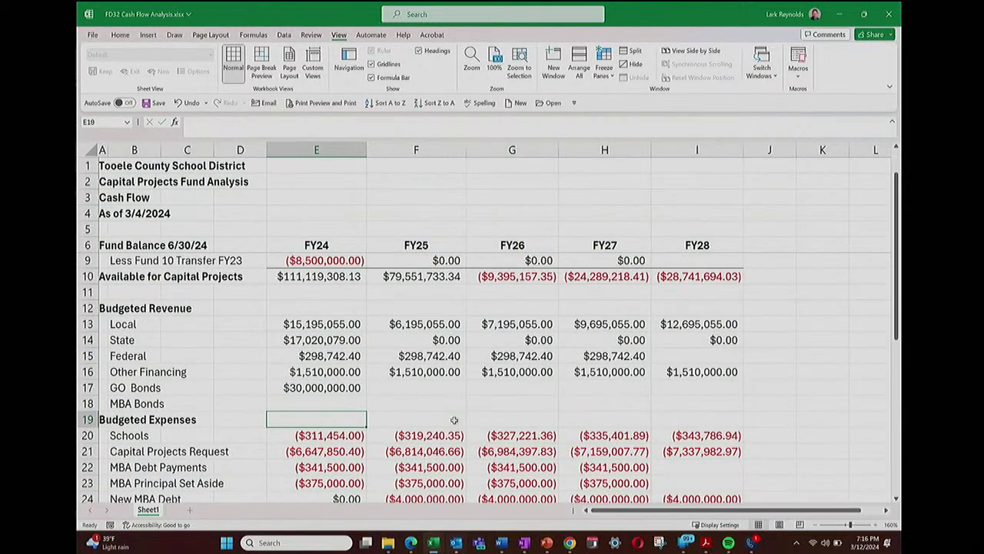
scroll(453, 420, down, 6)
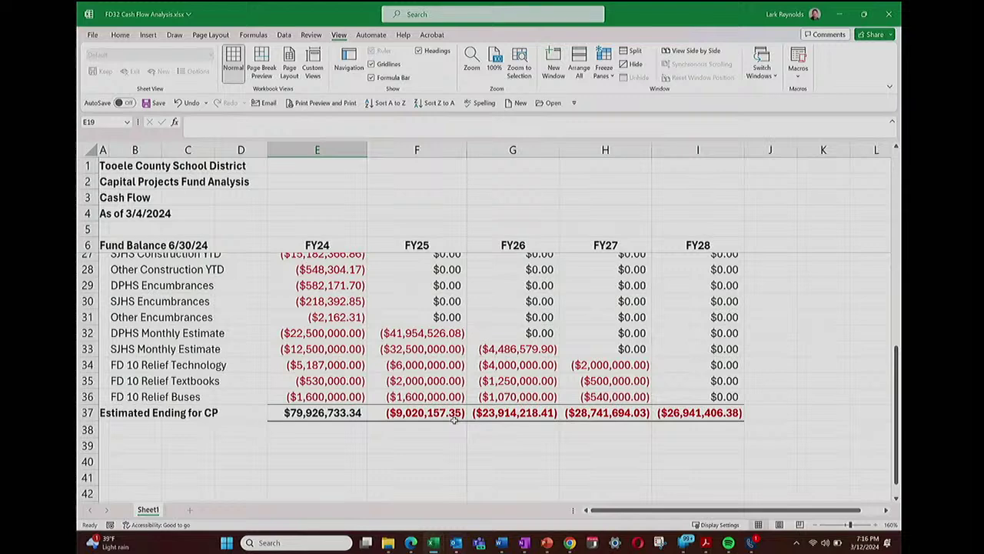
Step: Undo the clearing of the FY24 MBA Bonds amount and return to the budgeted expenses
scroll(454, 416, up, 3)
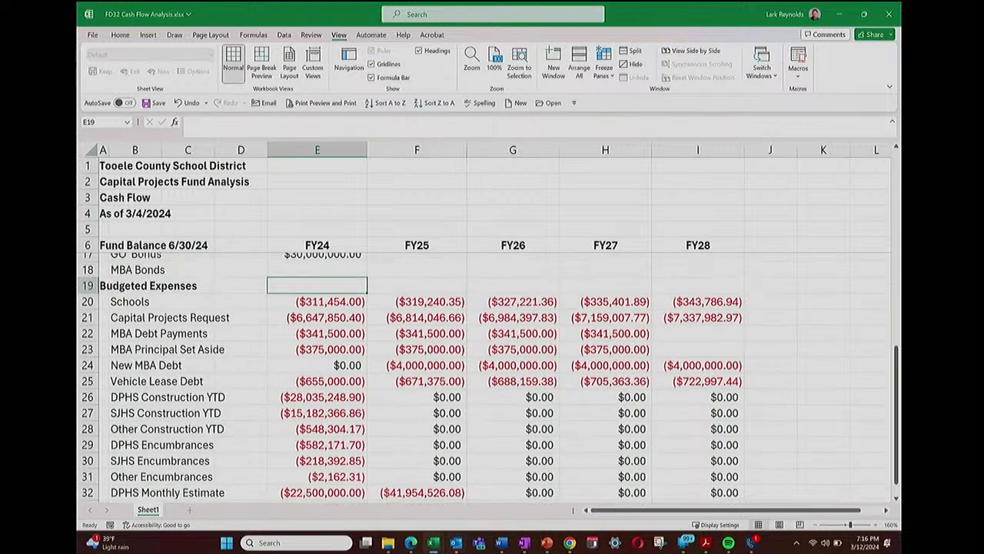
scroll(484, 377, up, 1)
scroll(485, 377, down, 1)
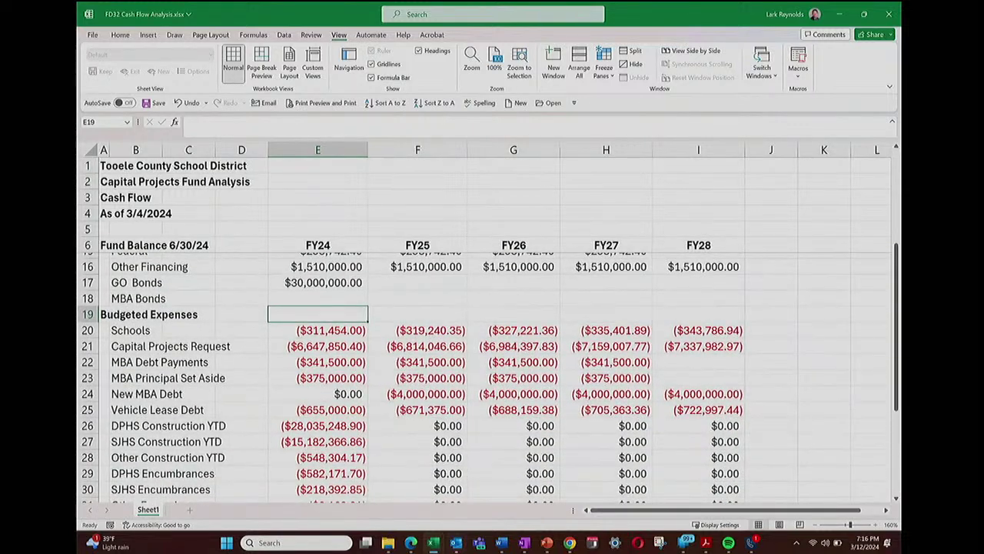
key(ctrl+z)
scroll(454, 377, down, 4)
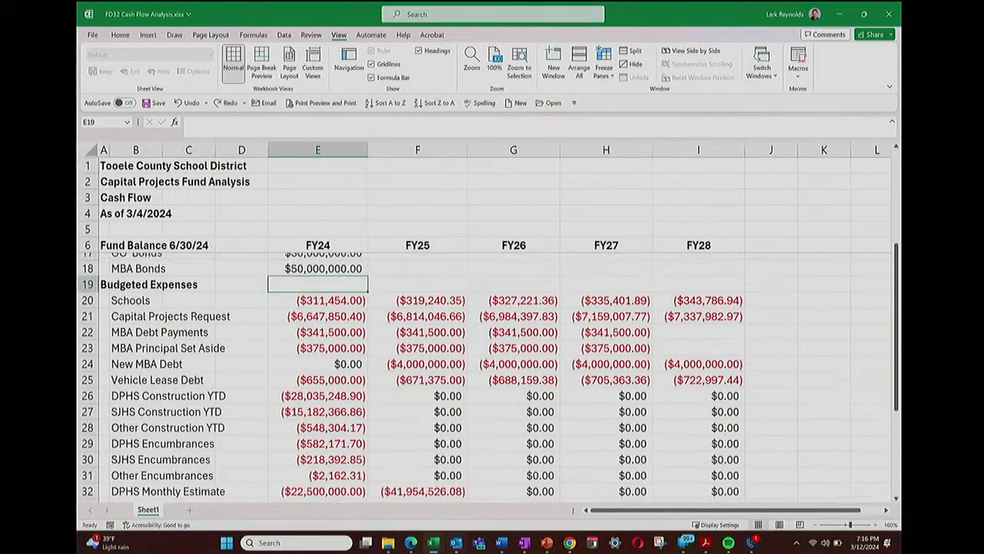